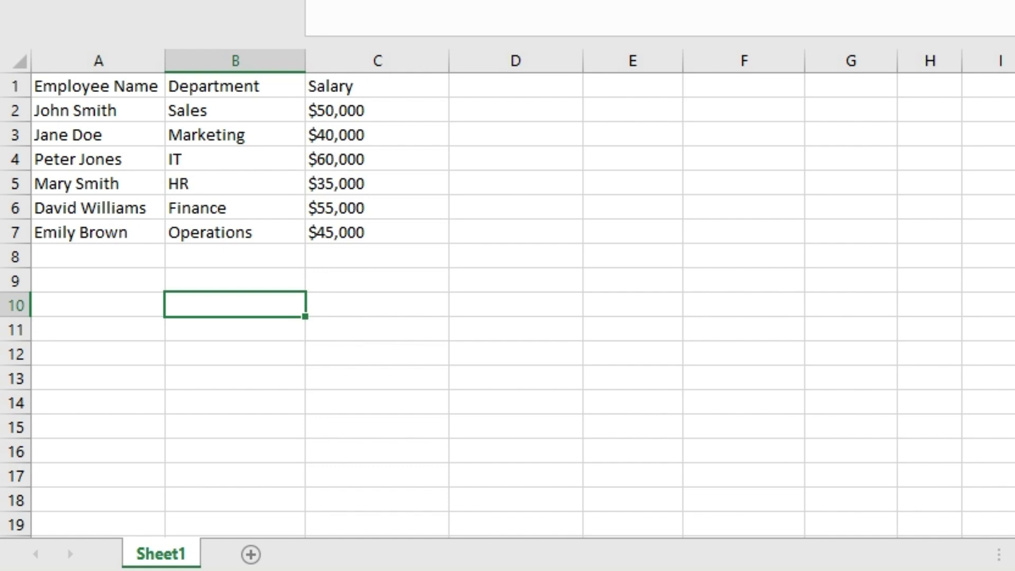
Step: Select the employee table A1:C7 to check its extent, then clear the selection
click(377, 281)
drag(95, 85, 377, 233)
click(233, 327)
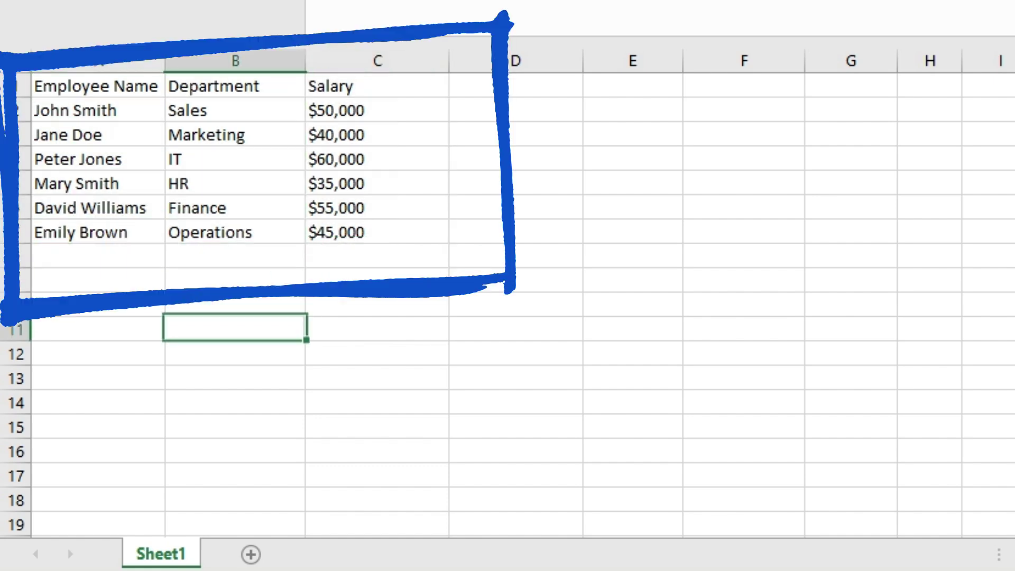
Step: Enter =TAKE(A2:C7,3) in A9 to spill the Sales, Marketing and IT rows
click(98, 279)
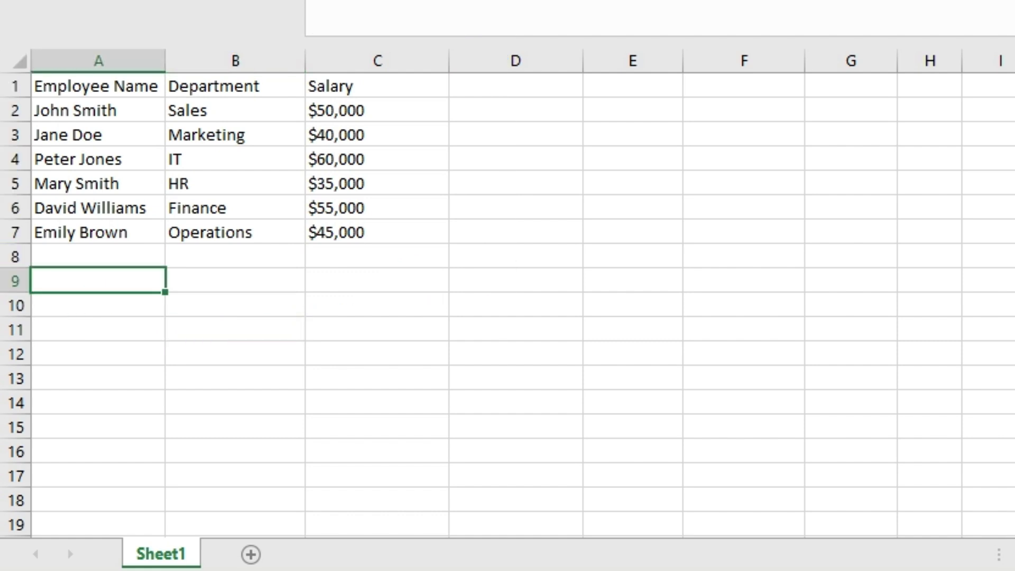
text(=take)
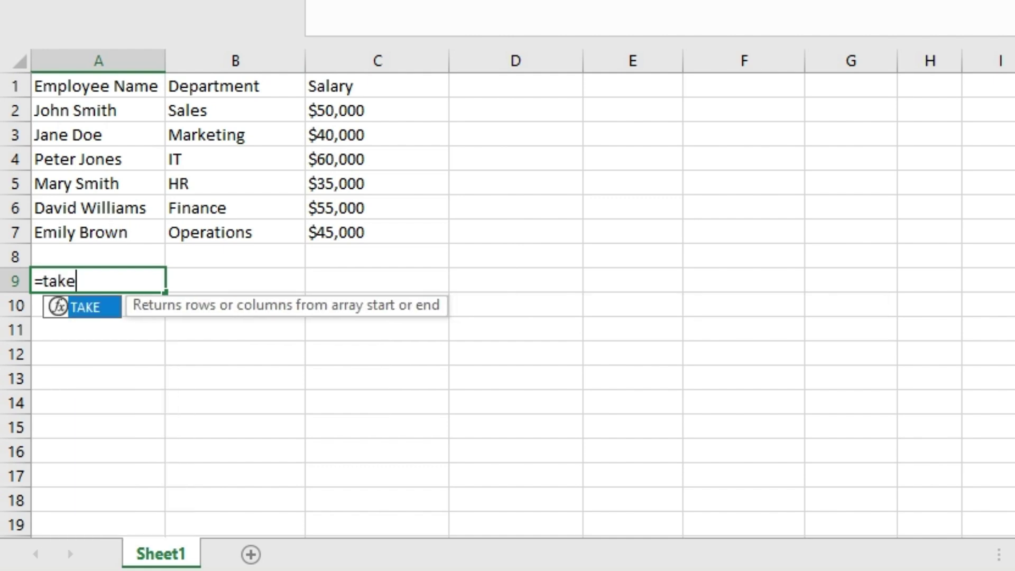
text(()
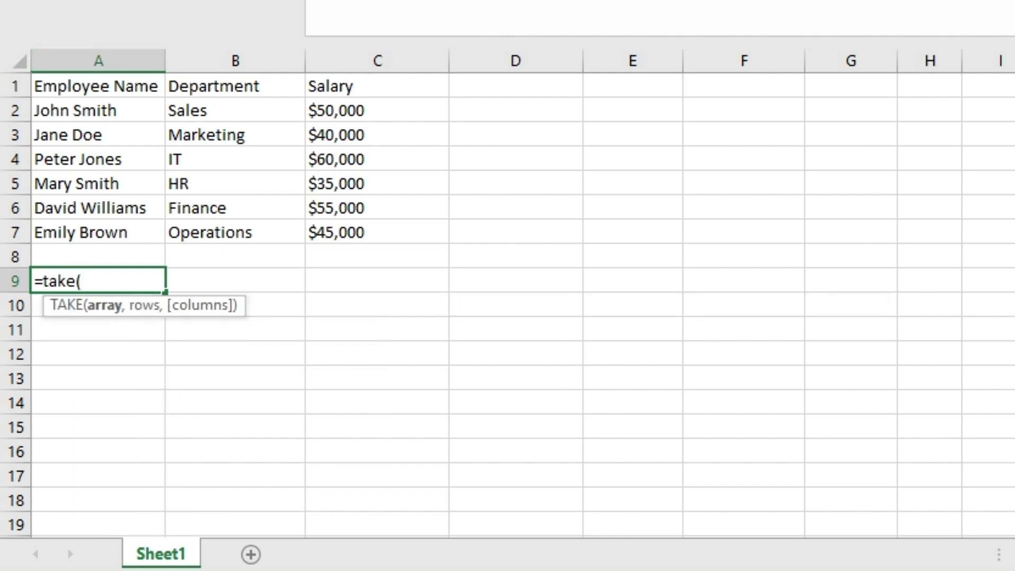
drag(98, 110, 423, 232)
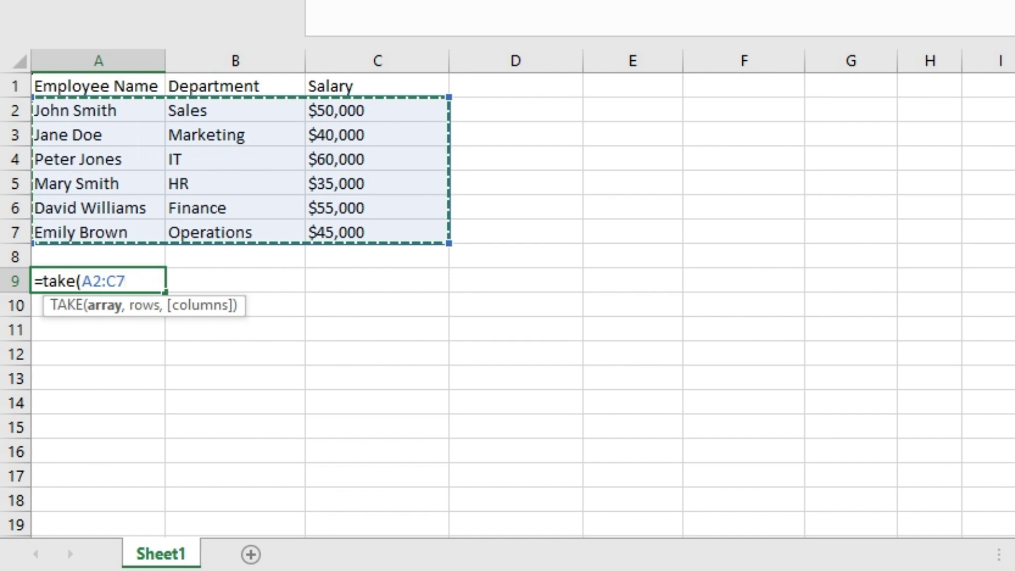
text(,)
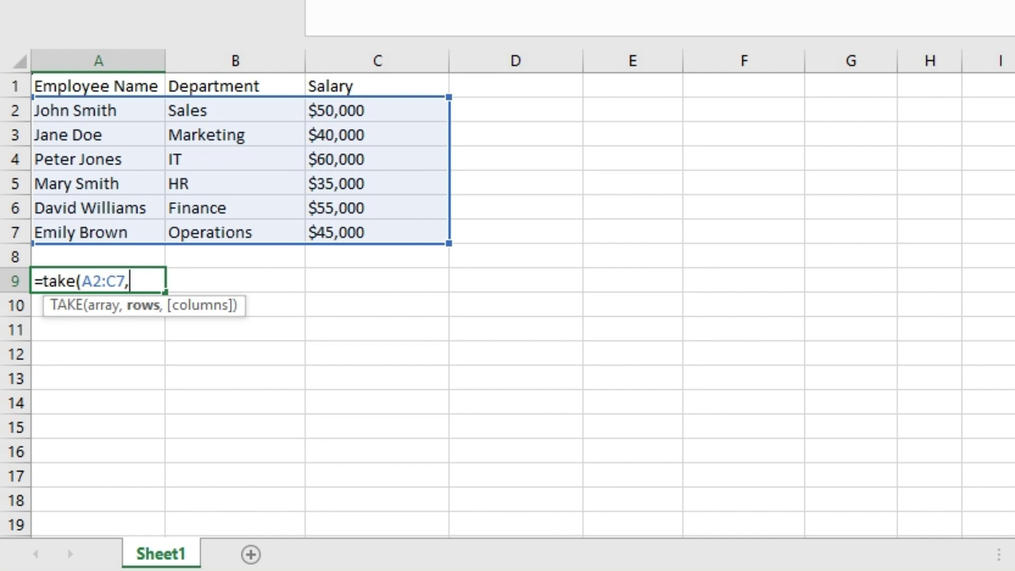
text(3))
key(Return)
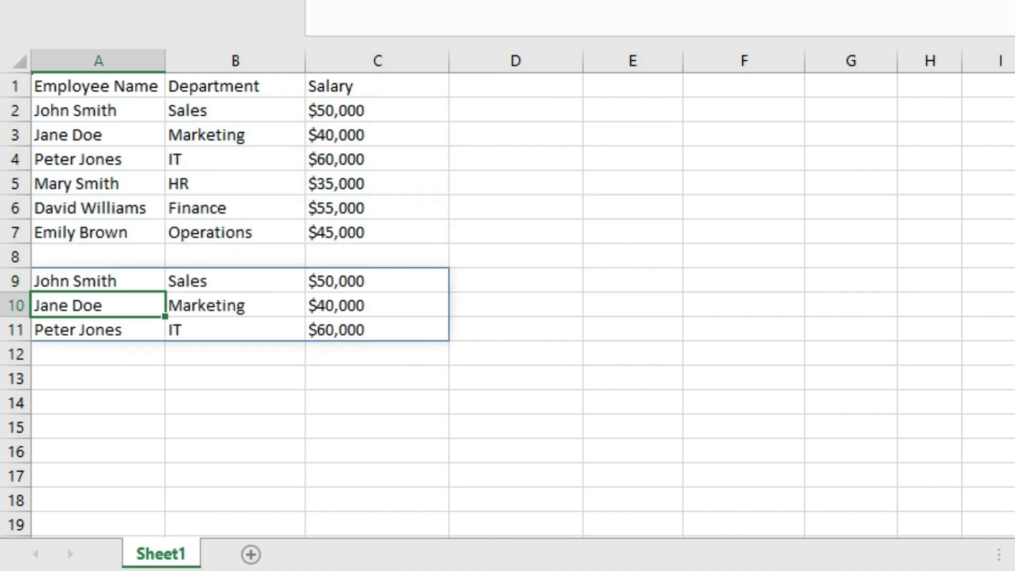
click(98, 281)
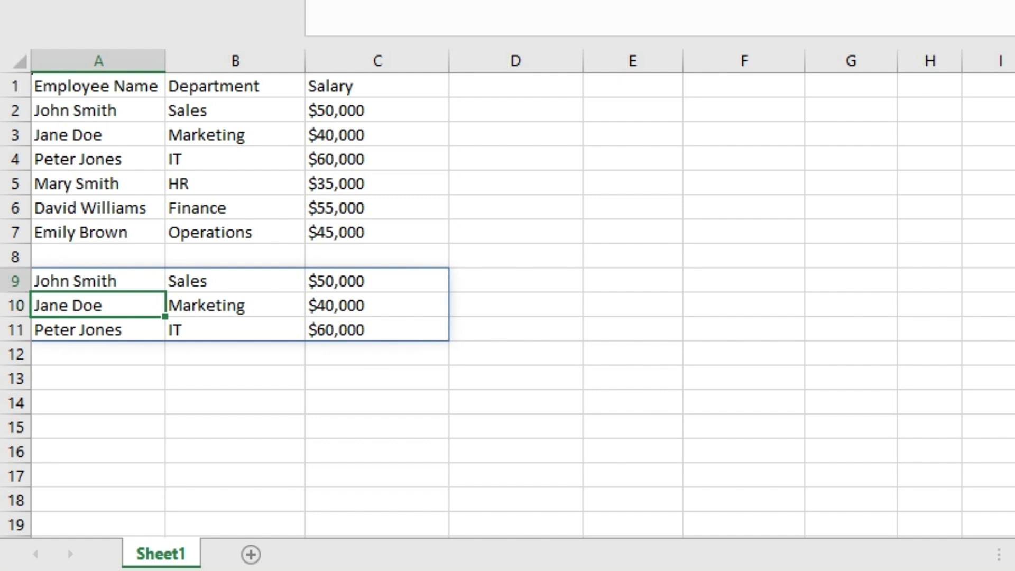
mouse_move(98, 281)
mouse_down()
mouse_move(98, 329)
mouse_move(377, 329)
mouse_up()
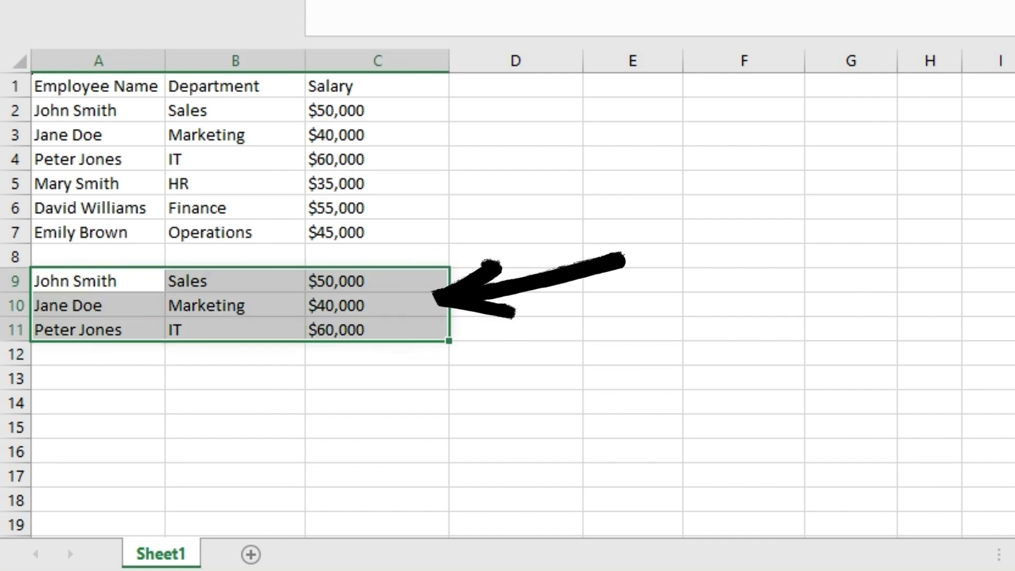
drag(98, 110, 377, 159)
drag(98, 110, 377, 232)
drag(377, 281, 98, 329)
key(shift+Return)
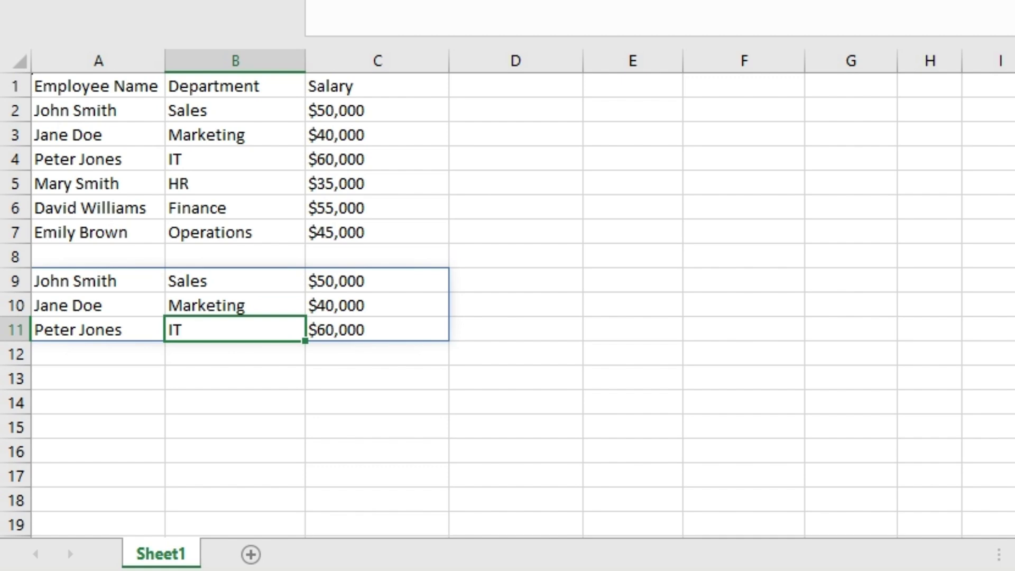
drag(97, 281, 377, 329)
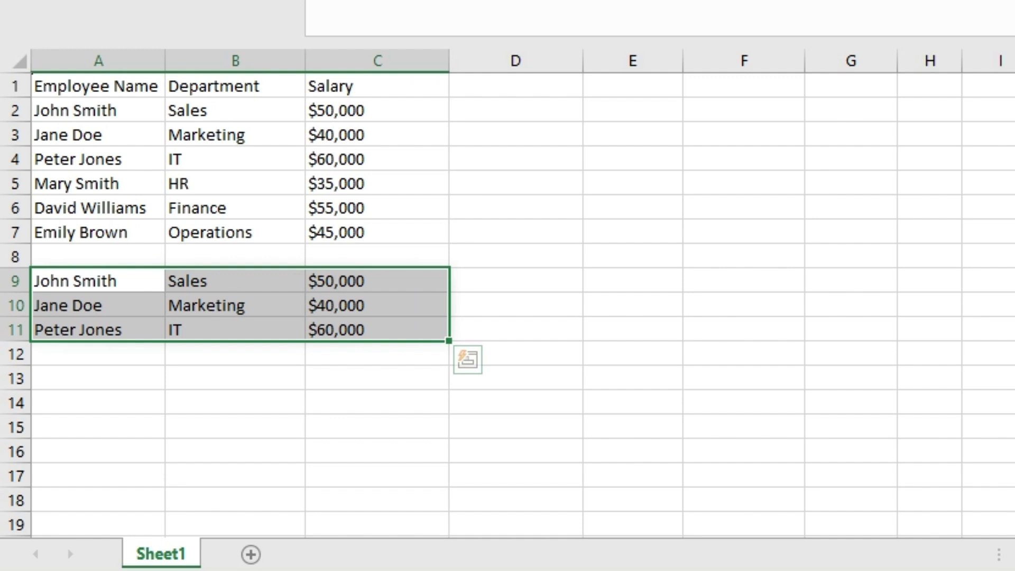
click(98, 110)
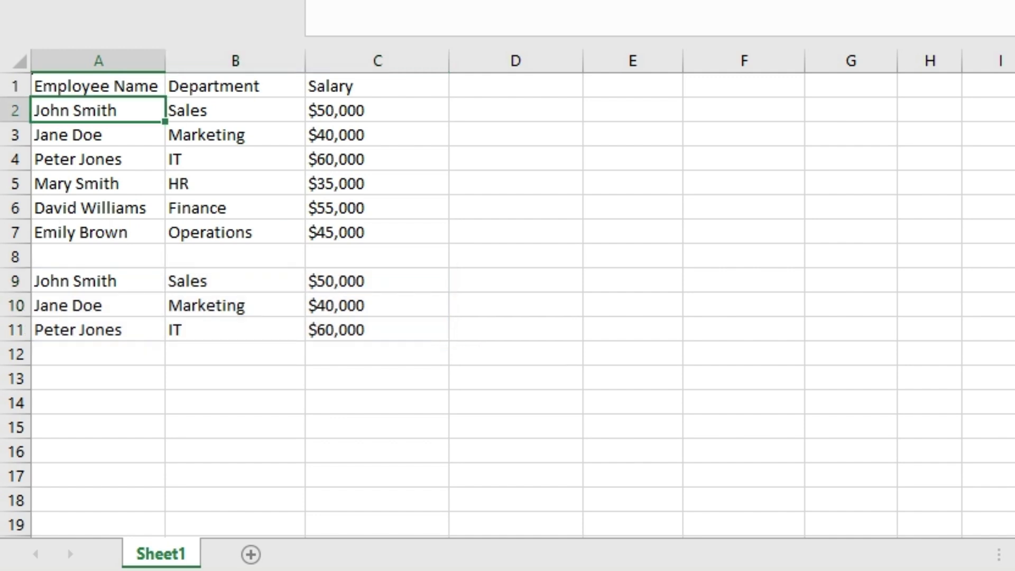
Step: Edit A9 to =TAKE(A2:C7,-3) so it spills HR, Finance and Operations
click(98, 280)
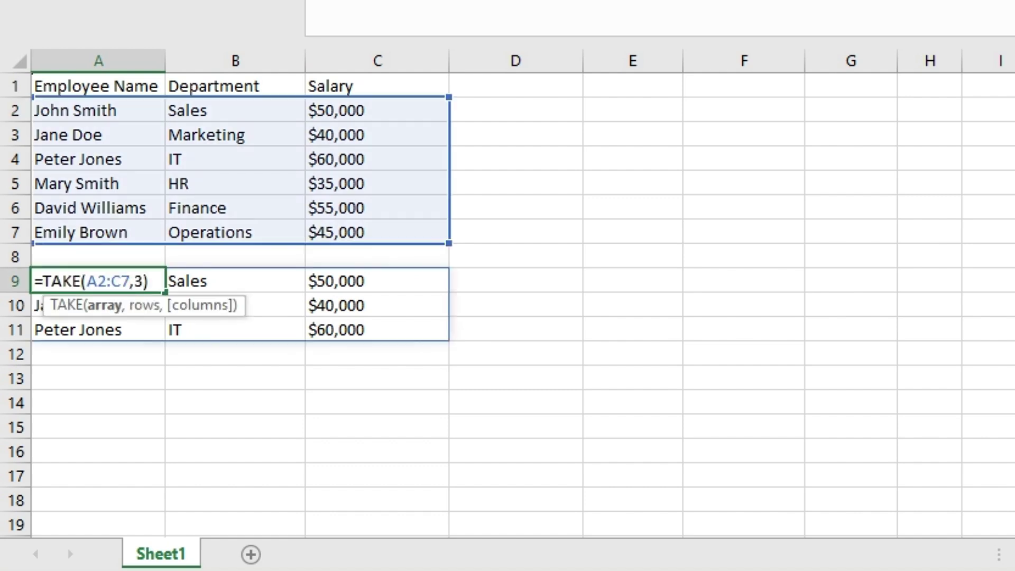
key(Left)
key(Left)
key(Left)
key(Right)
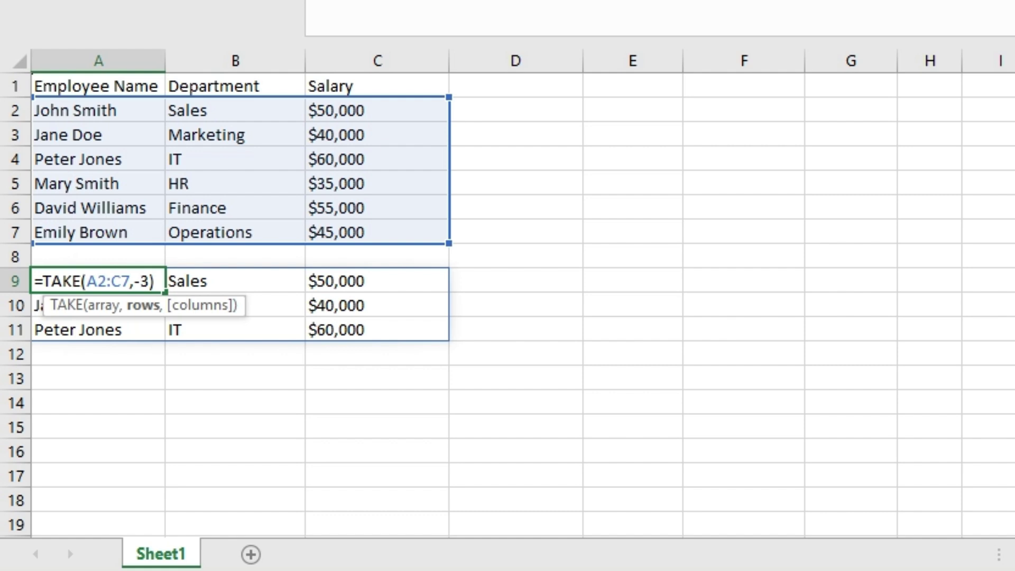
key(Return)
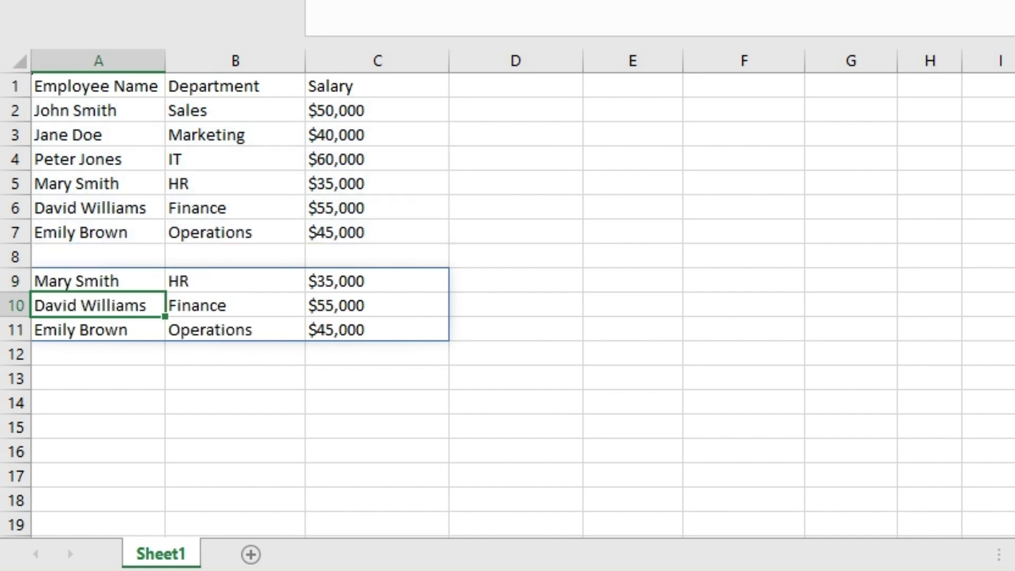
Step: Undo the accidental paste over A5:C7, then check the spilled cells B9 and A9
click(98, 183)
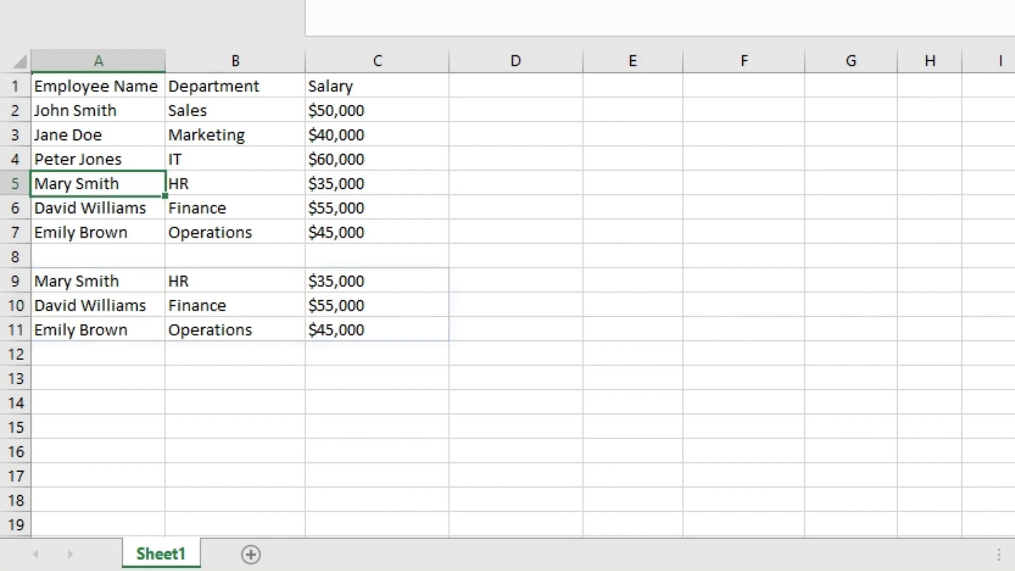
key(ctrl+v)
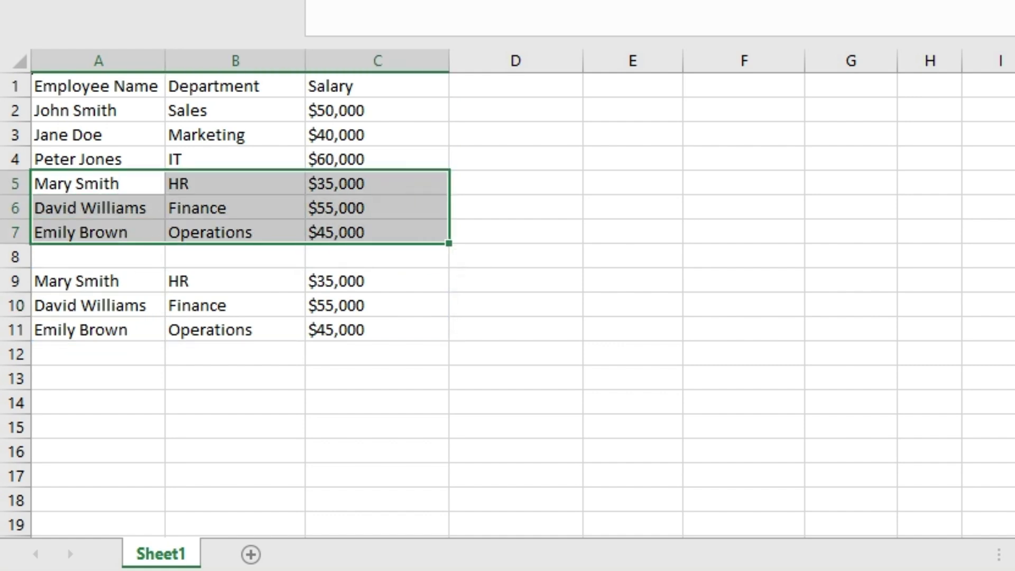
key(ctrl+z)
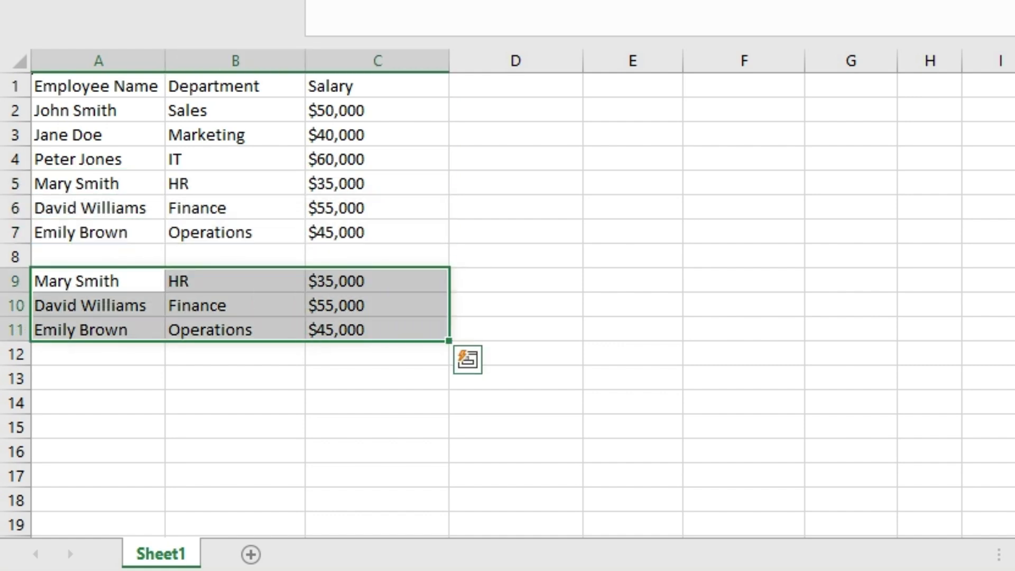
click(376, 330)
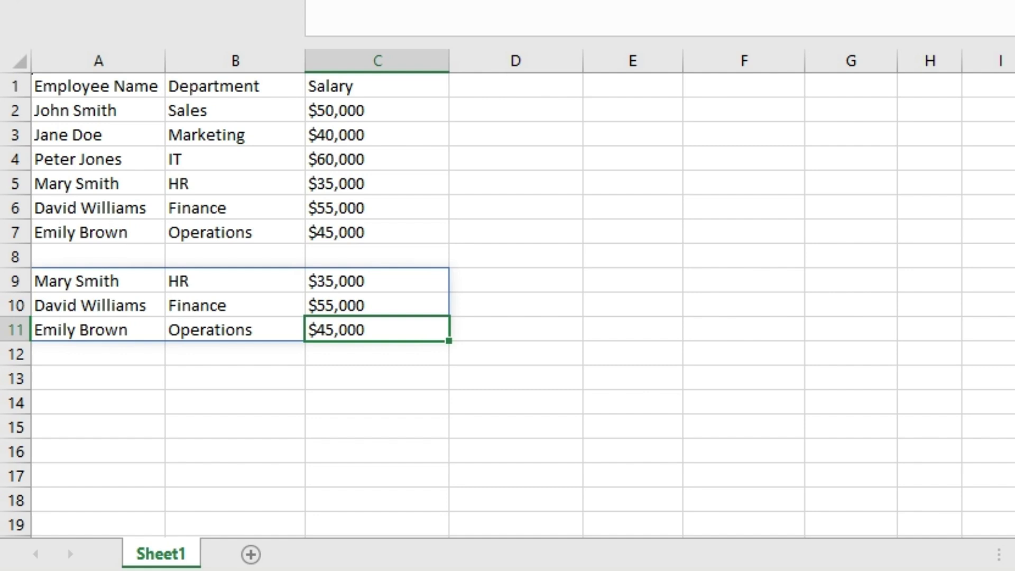
click(236, 281)
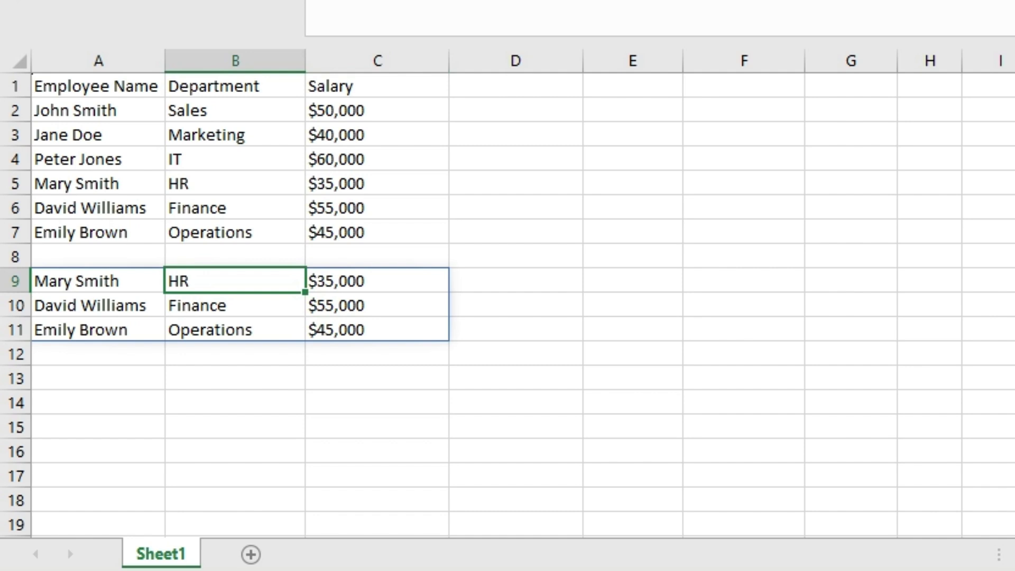
click(98, 281)
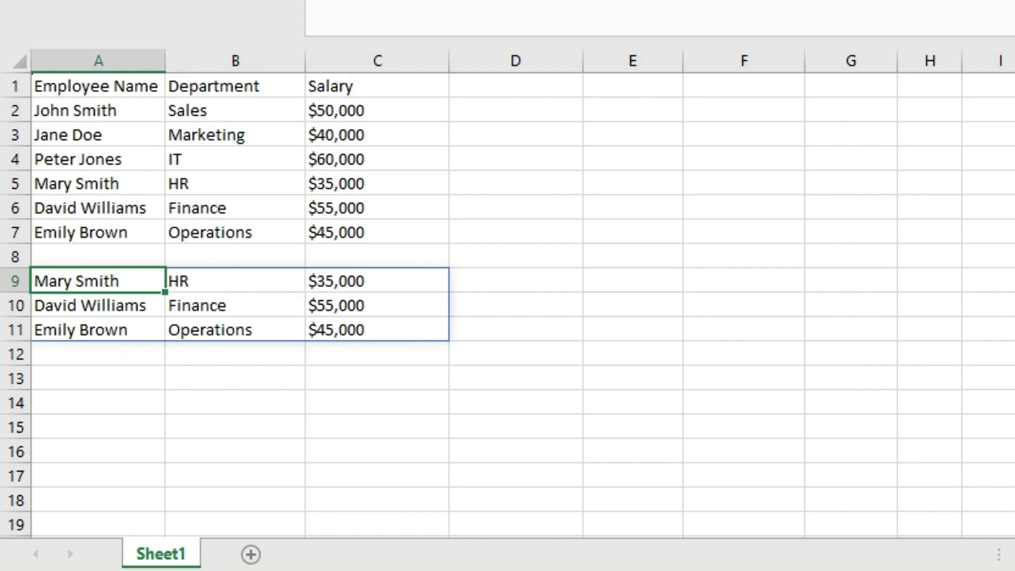
Step: Swap TAKE for DROP in A9 and change -3 to 3, giving =DROP(A2:C7,3)
text(=TAKE(A2:C7,-3))
key(Left)
key(Left)
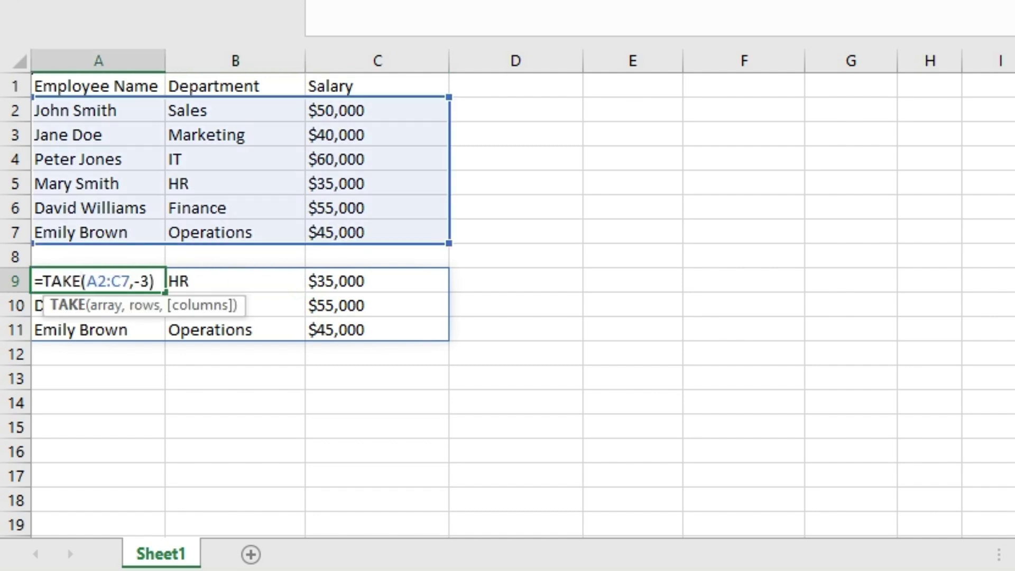
key(BackSpace)
key(BackSpace)
key(BackSpace)
key(BackSpace)
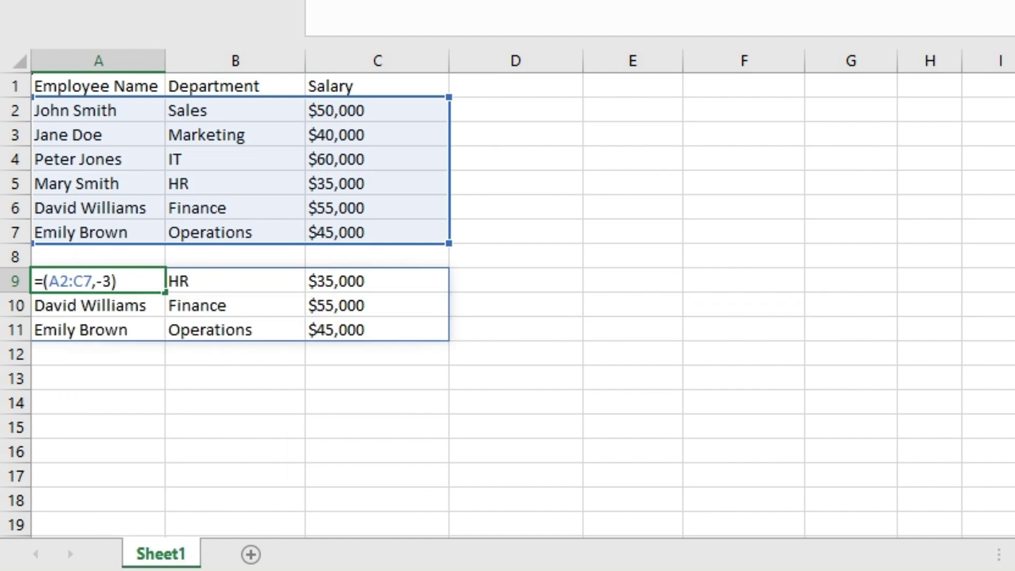
text(drop)
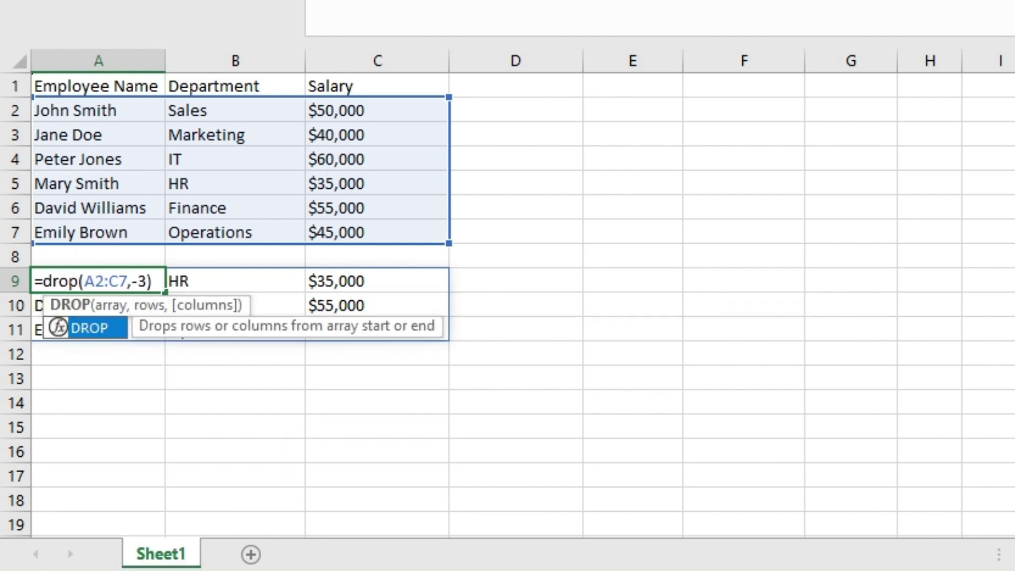
key(Tab)
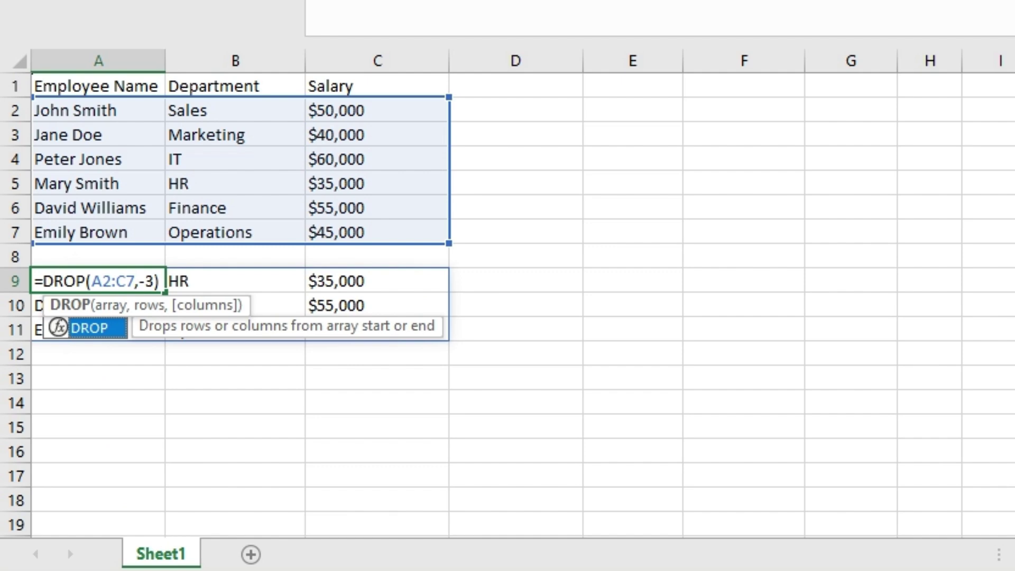
click(154, 281)
key(BackSpace)
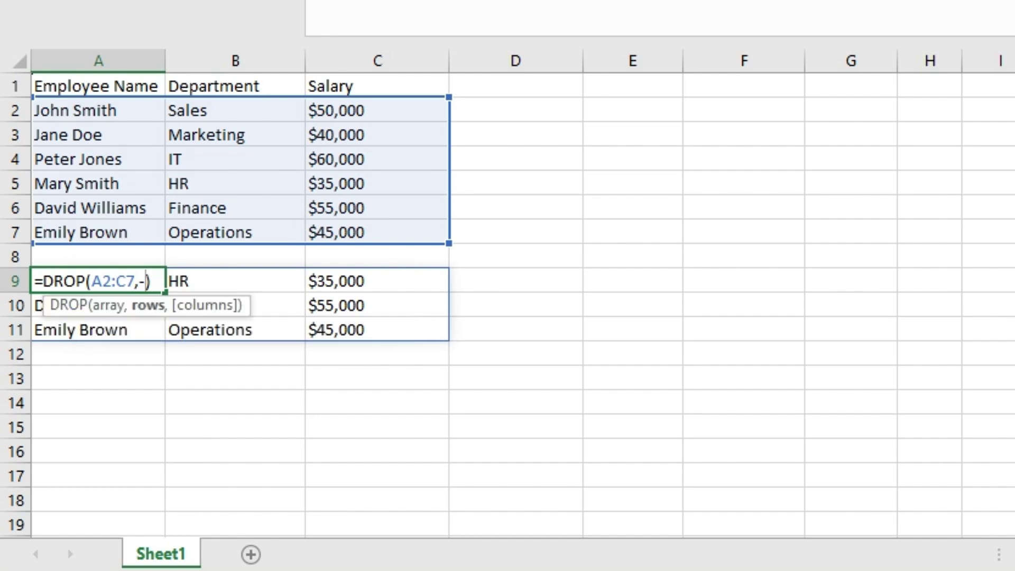
key(BackSpace)
text(3)
key(Return)
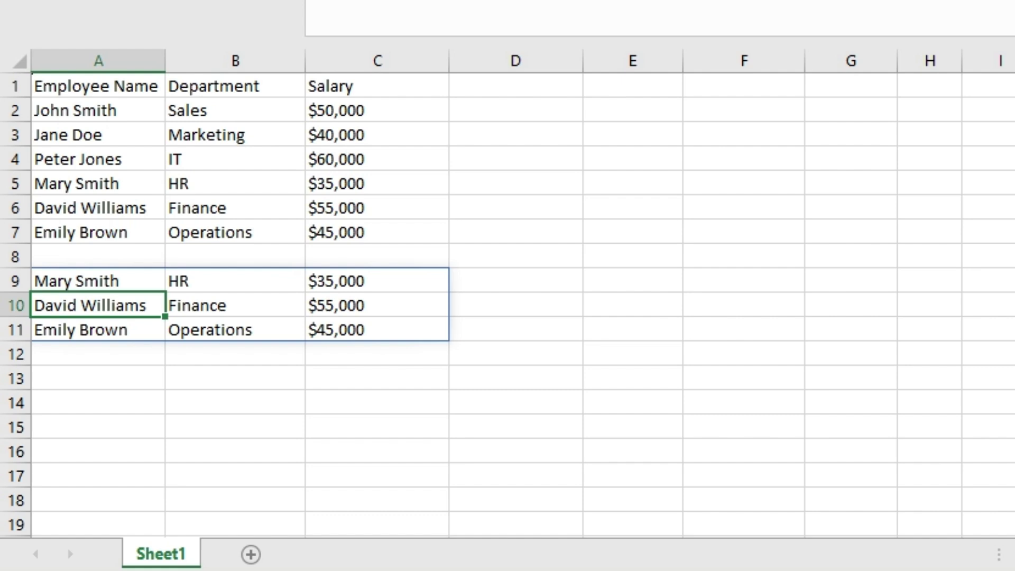
click(98, 184)
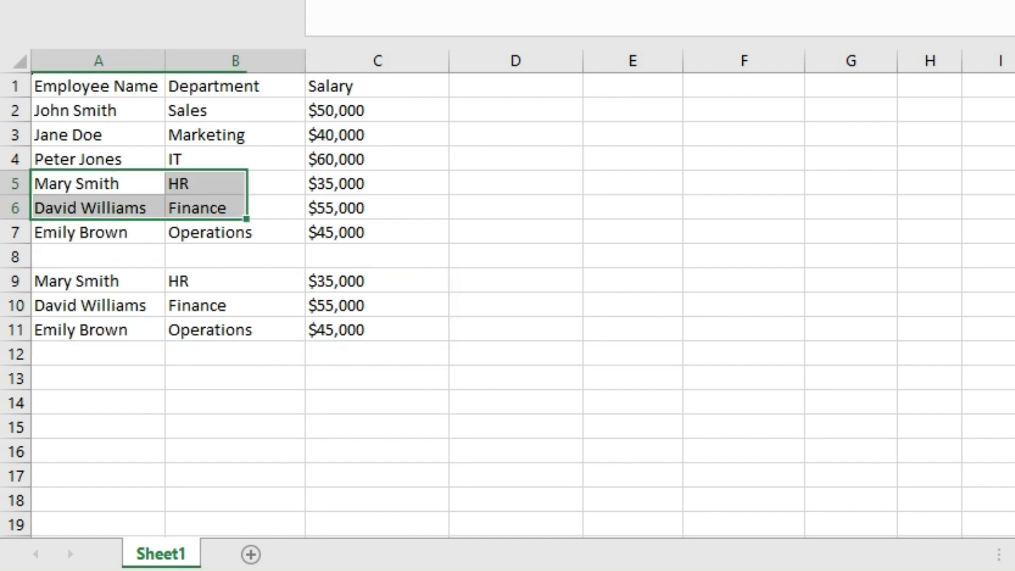
key(Escape)
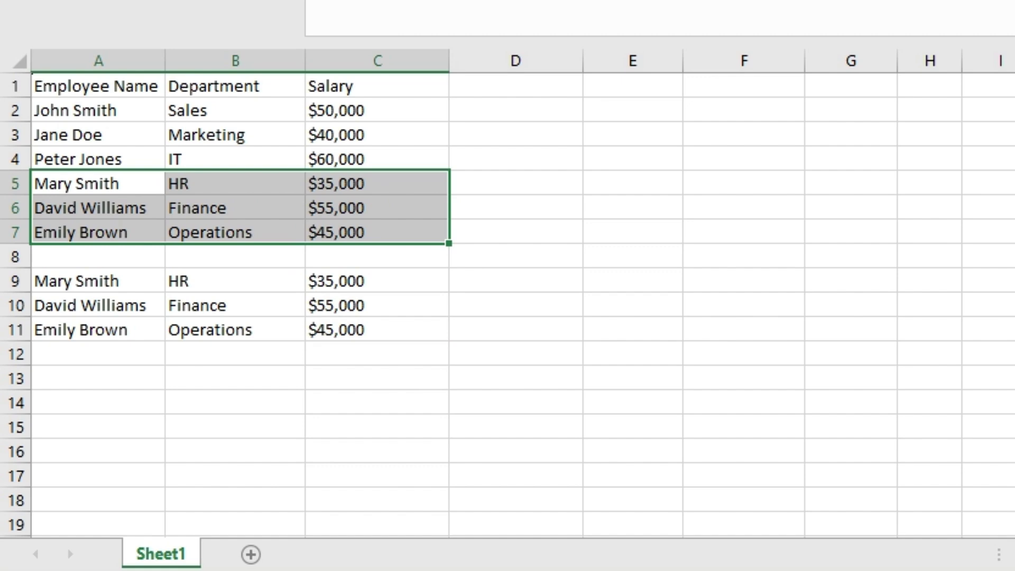
drag(97, 110, 378, 159)
key(ctrl+v)
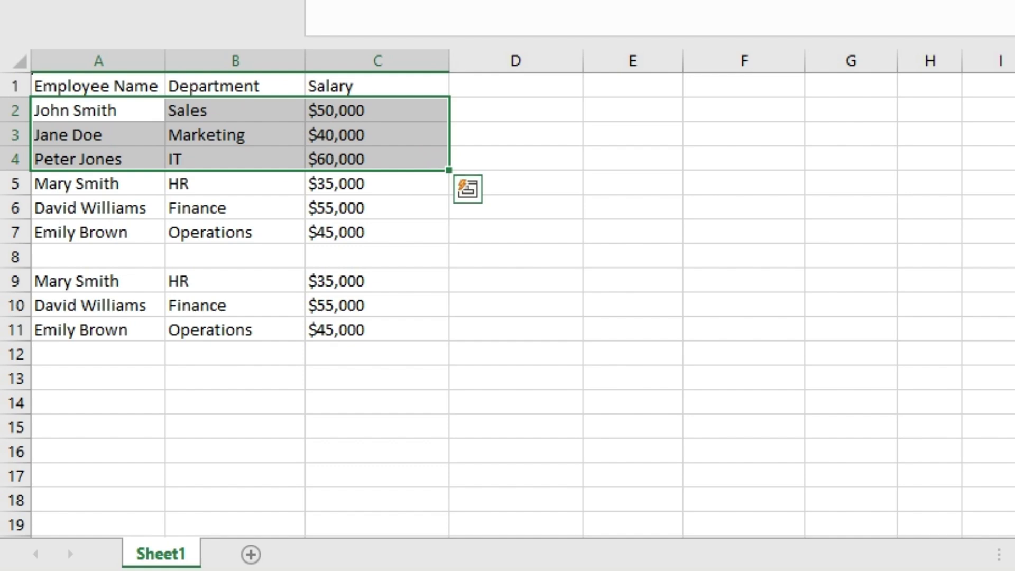
key(Escape)
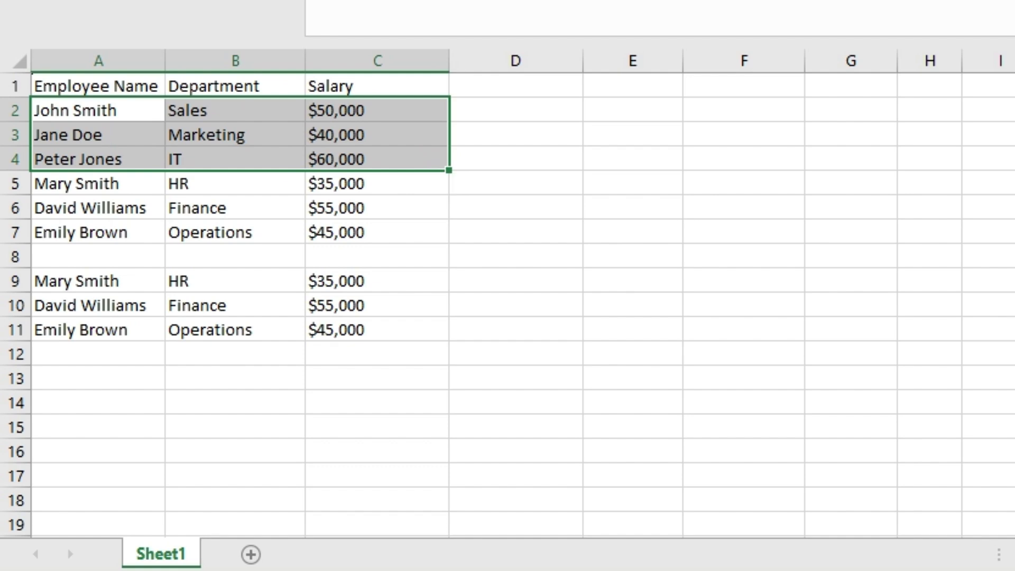
click(98, 256)
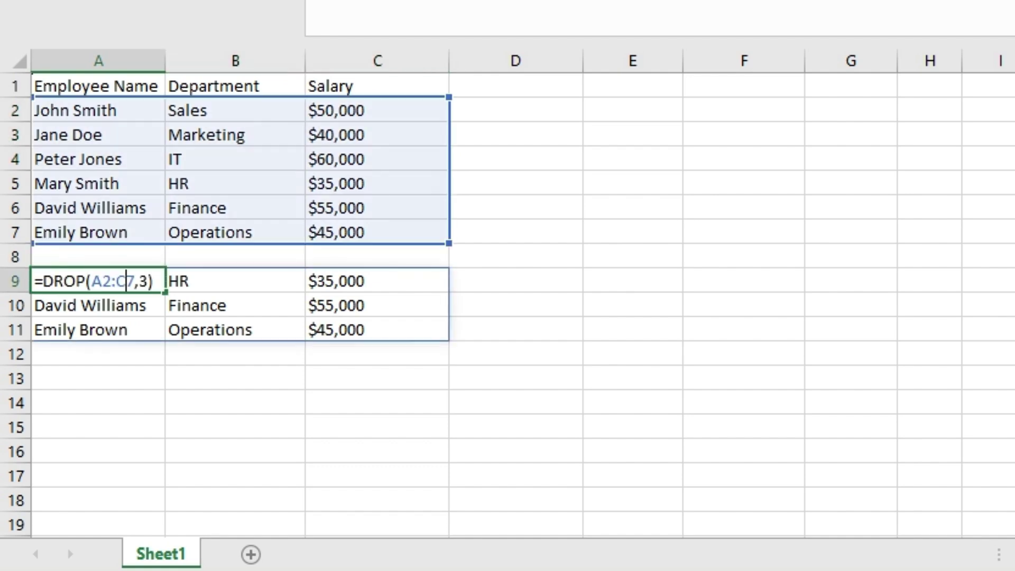
Step: Add a minus sign to A9's row count, making =DROP(A2:C7,-3) for Sales, Marketing and IT
click(140, 281)
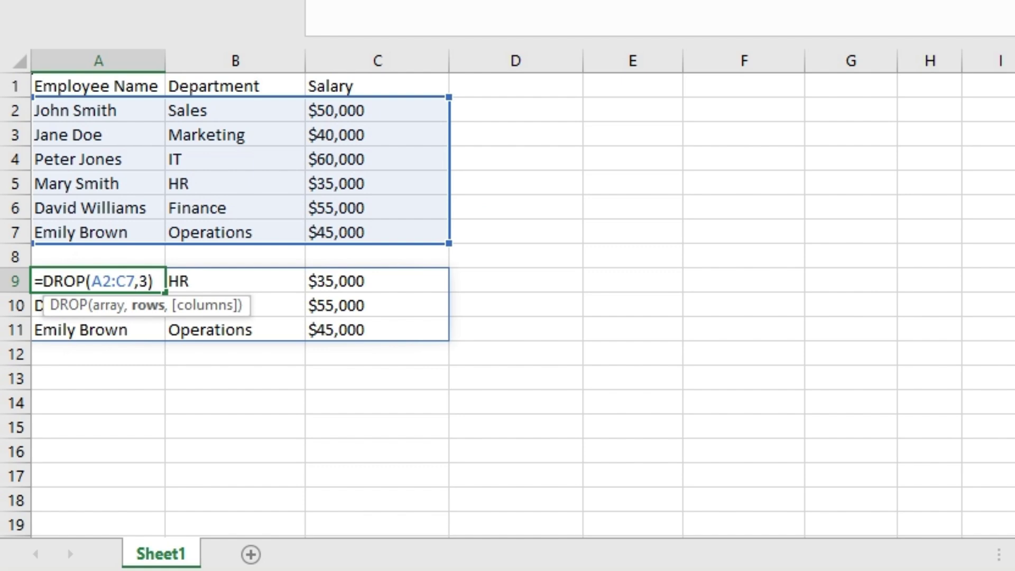
text(-)
key(Return)
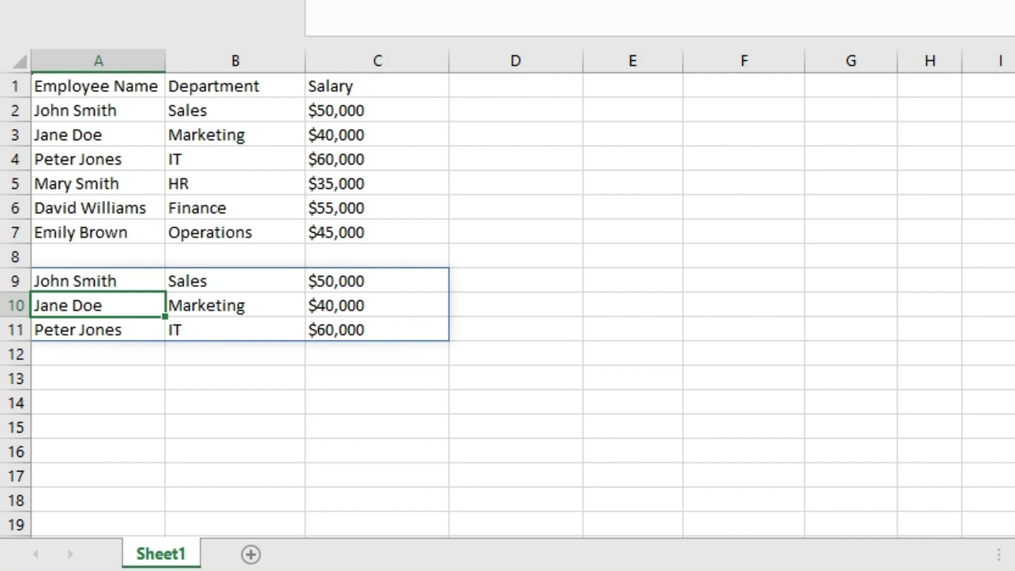
click(743, 379)
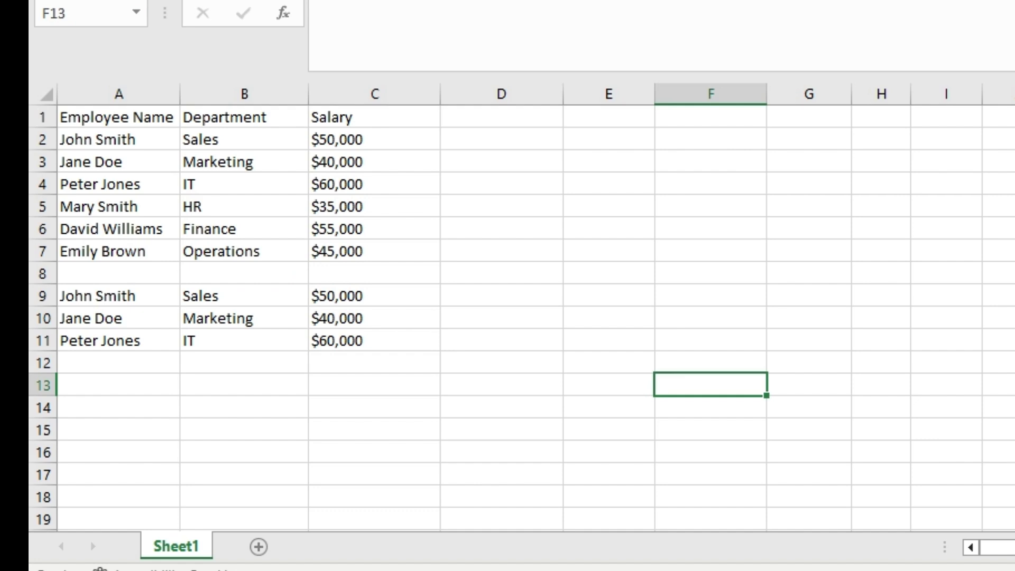